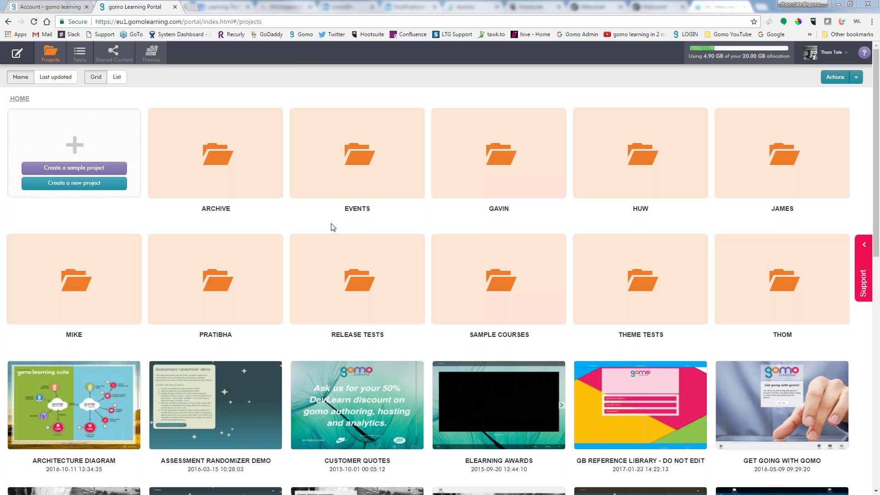
Step: Glance at the Actions list, then start a new project from the 'Create a new project' tile
click(856, 78)
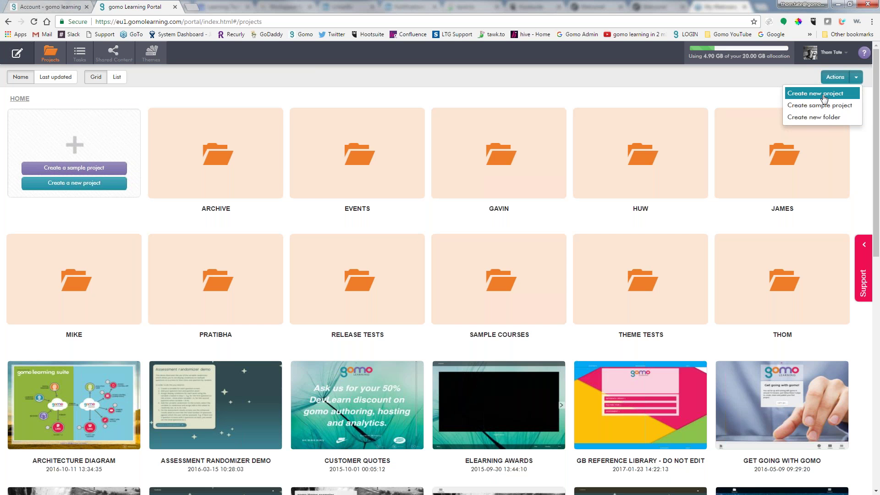
click(166, 70)
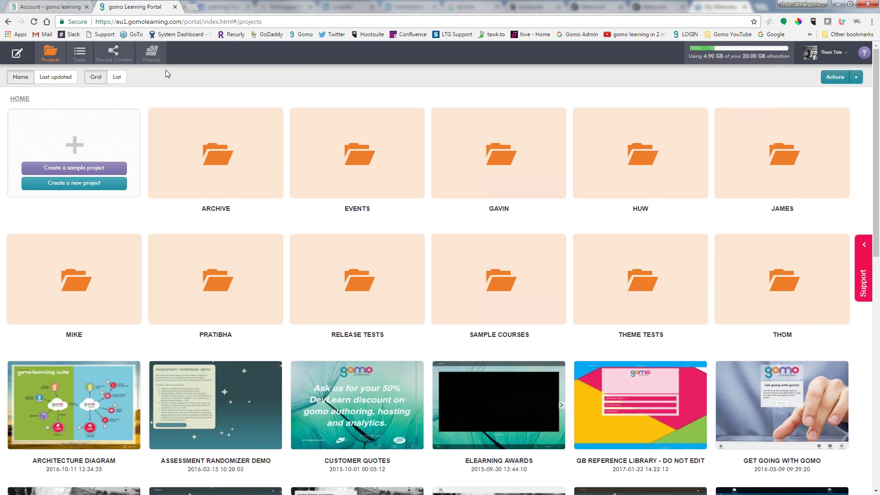
click(76, 185)
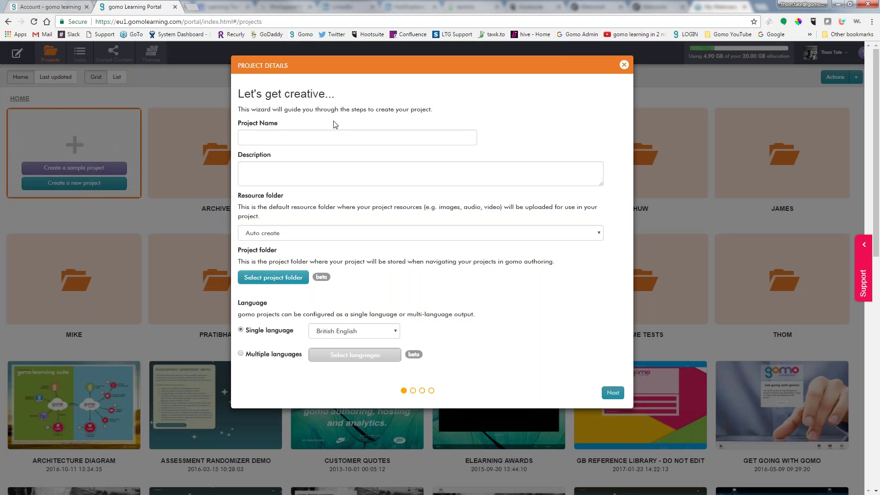
Step: Name the new project 'Microlearning 101'
click(262, 136)
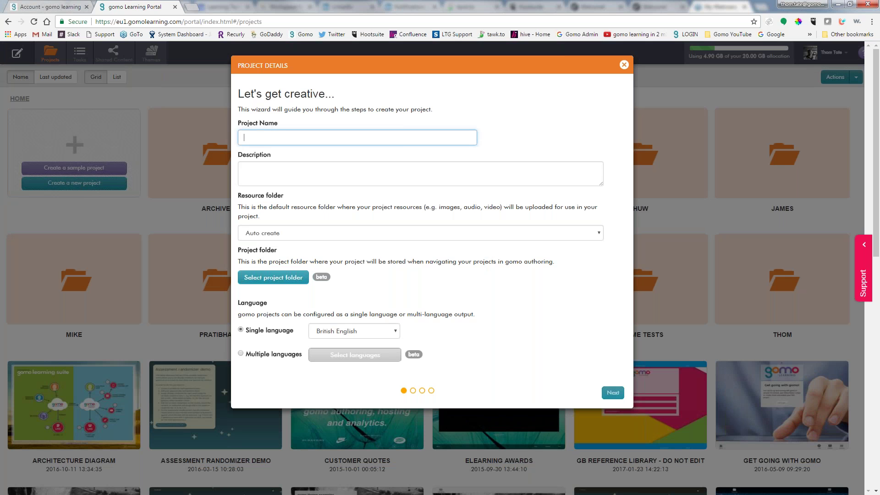
text(Microlearning 101)
click(289, 169)
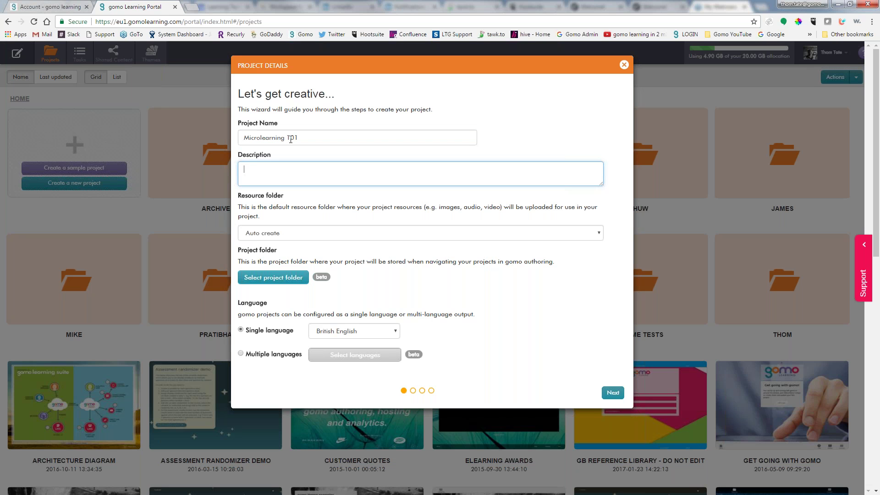
Step: Choose the personal resource folder instead of auto-creating one
click(596, 233)
scroll(598, 275, down, 3)
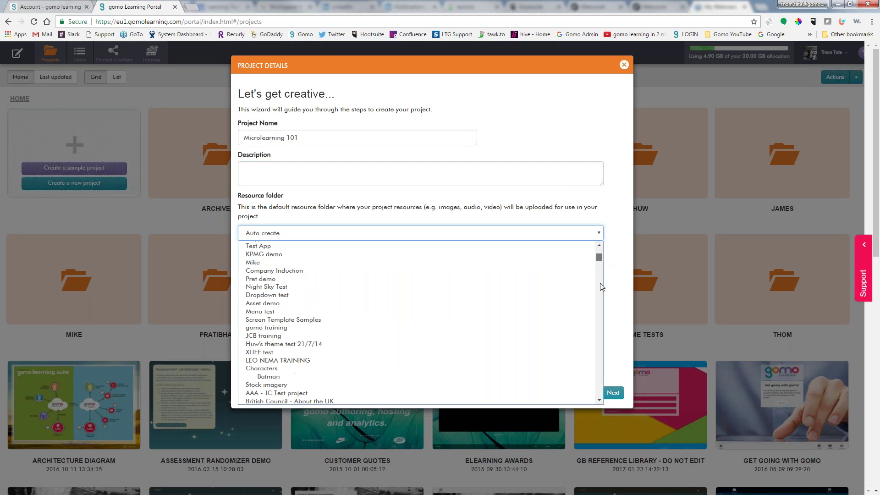
scroll(602, 286, down, 10)
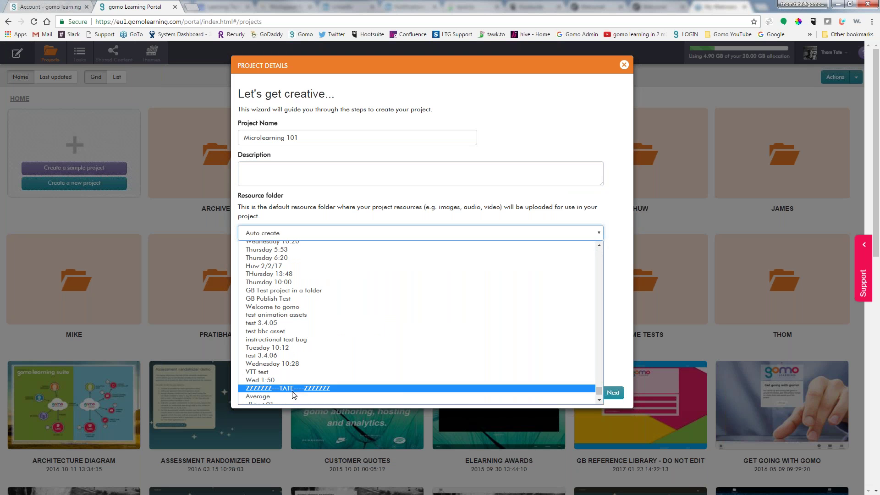
click(293, 389)
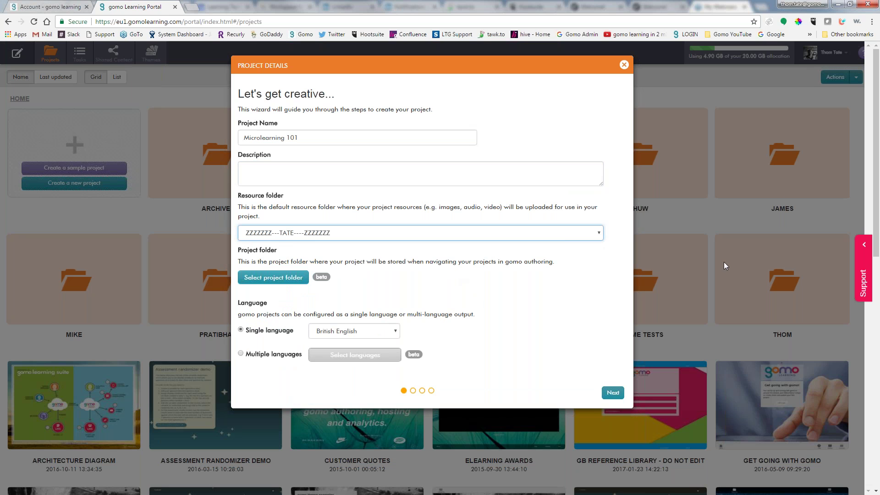
click(265, 279)
Step: Assign the project to the personal folder and keep British English as its language
click(378, 299)
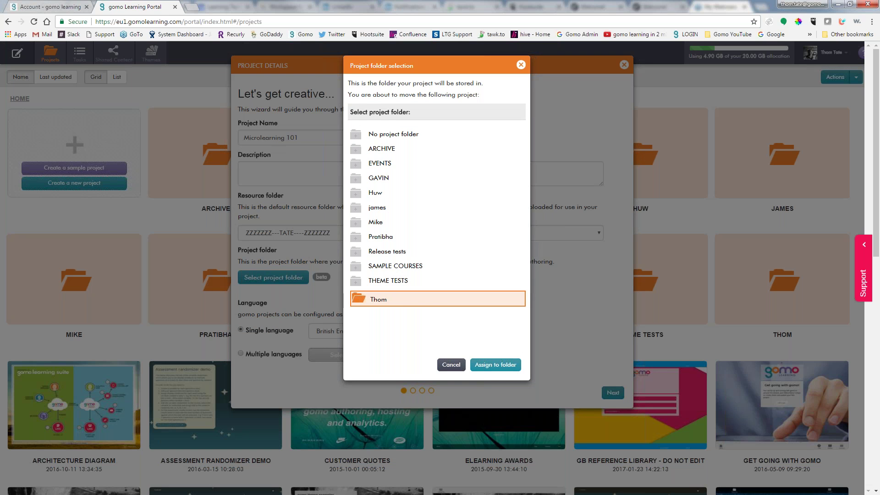
click(495, 367)
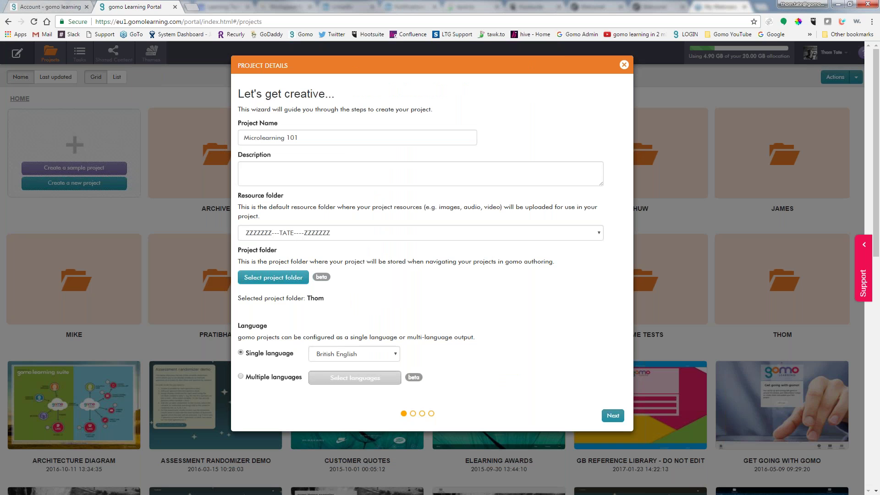
click(395, 355)
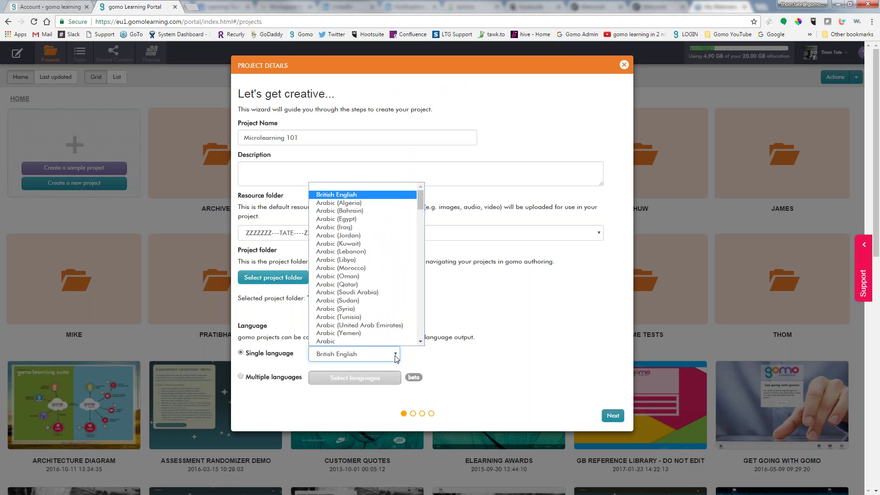
click(529, 346)
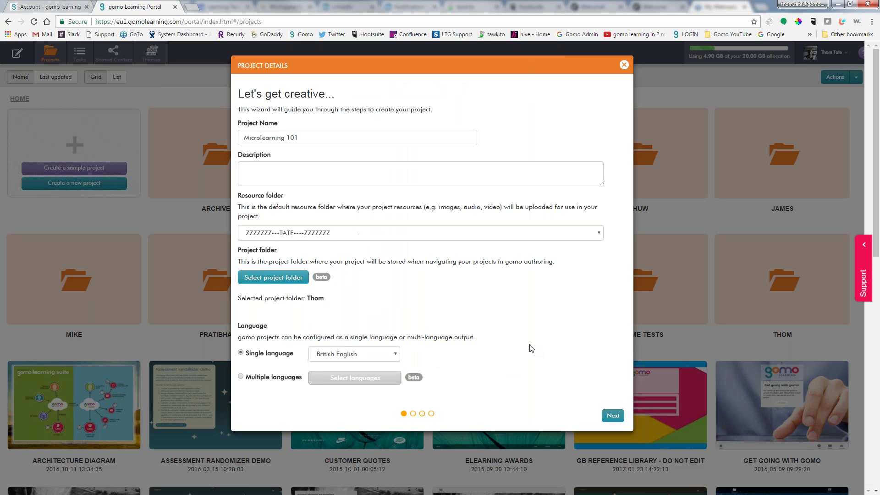
Step: Try Multiple languages, cancel it, and return to a single-language project before continuing
click(241, 377)
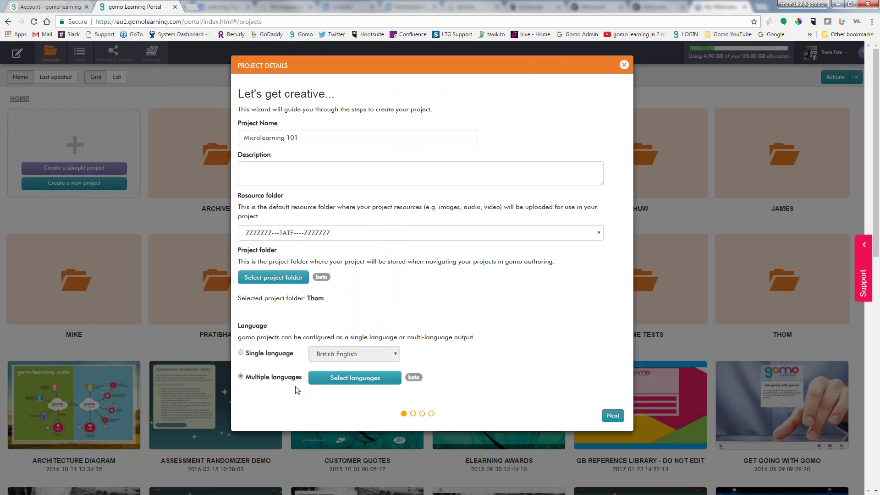
click(356, 380)
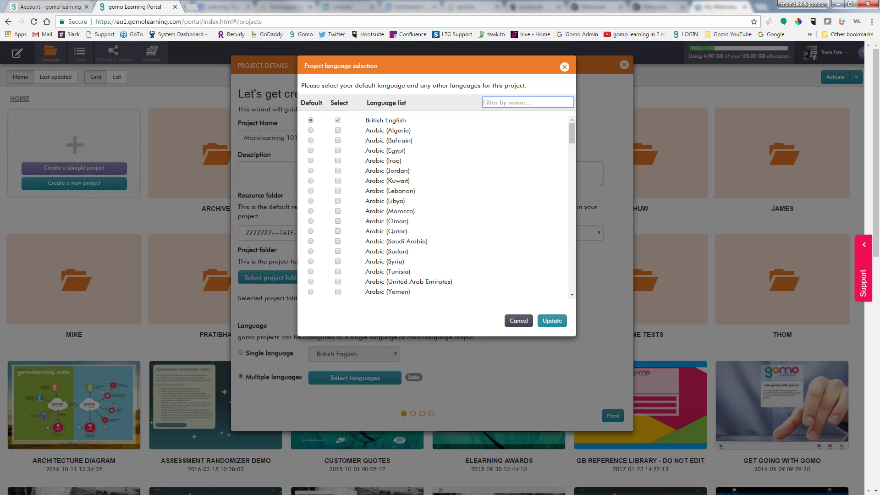
click(515, 322)
click(241, 353)
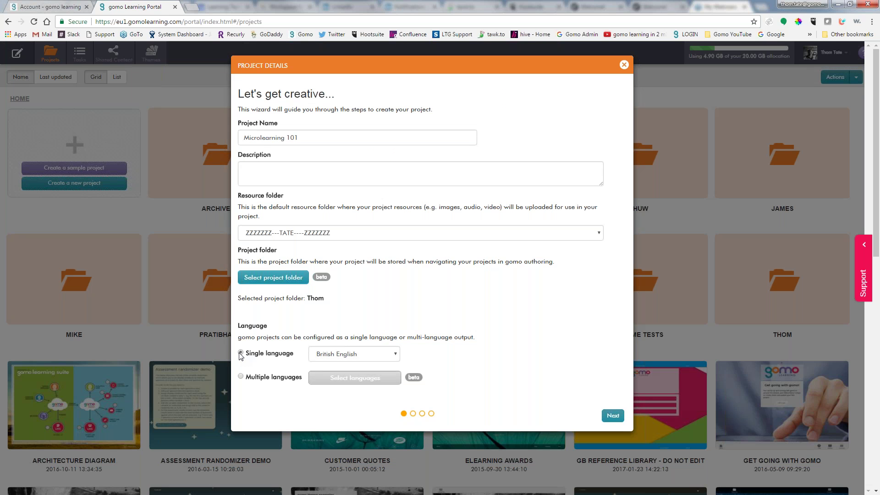
click(612, 415)
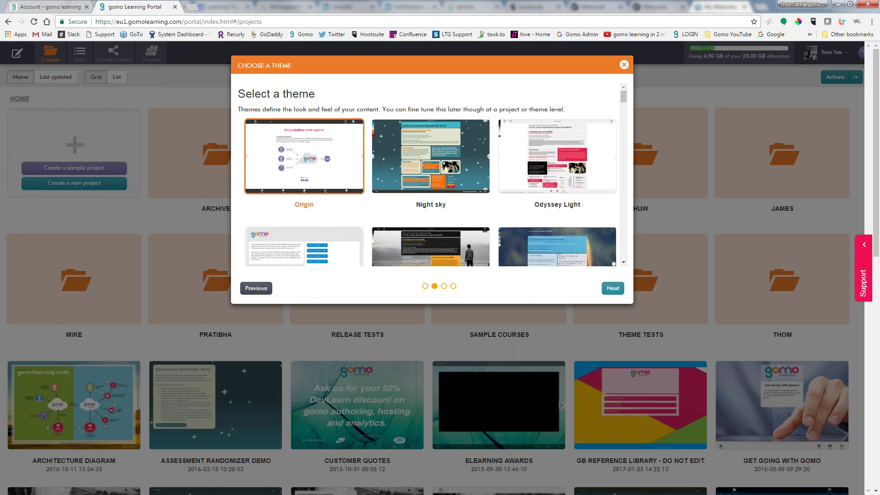
Step: Accept the default Origin theme and go to the content step
click(613, 288)
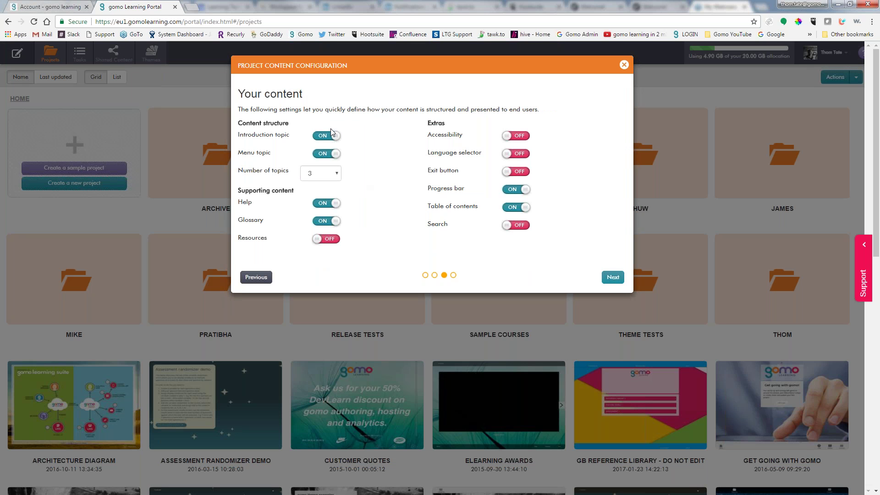
Step: Turn off the Introduction topic, keep 3 topics, and switch on Exit button and Search
click(318, 138)
click(338, 176)
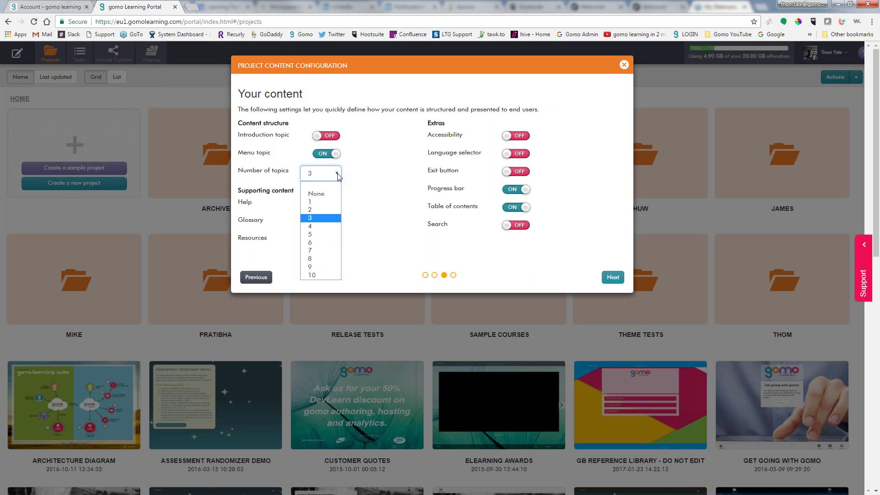
click(319, 219)
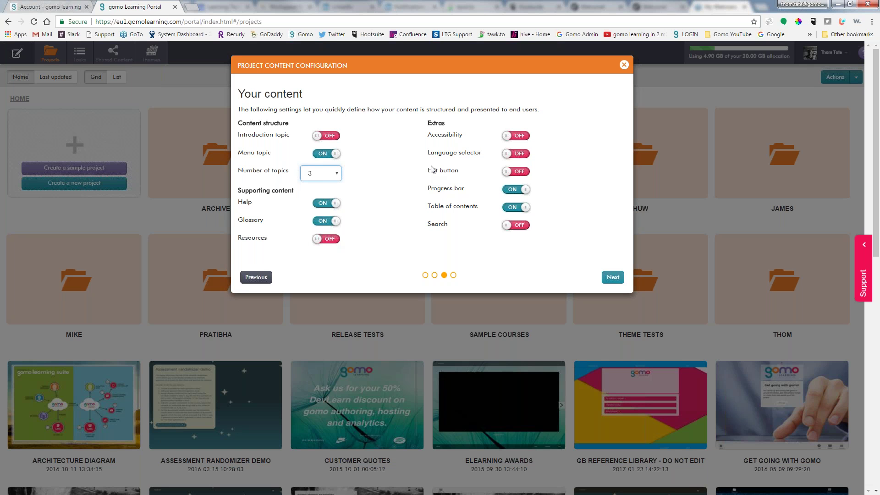
click(526, 174)
click(526, 227)
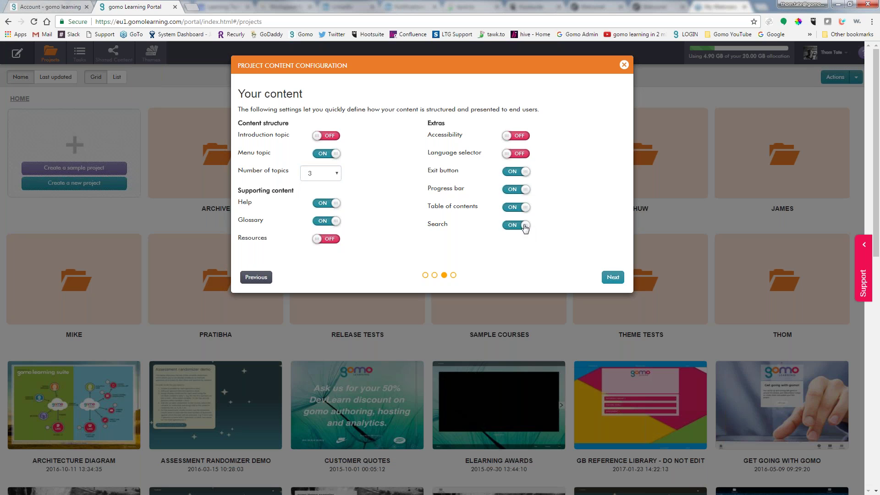
click(614, 277)
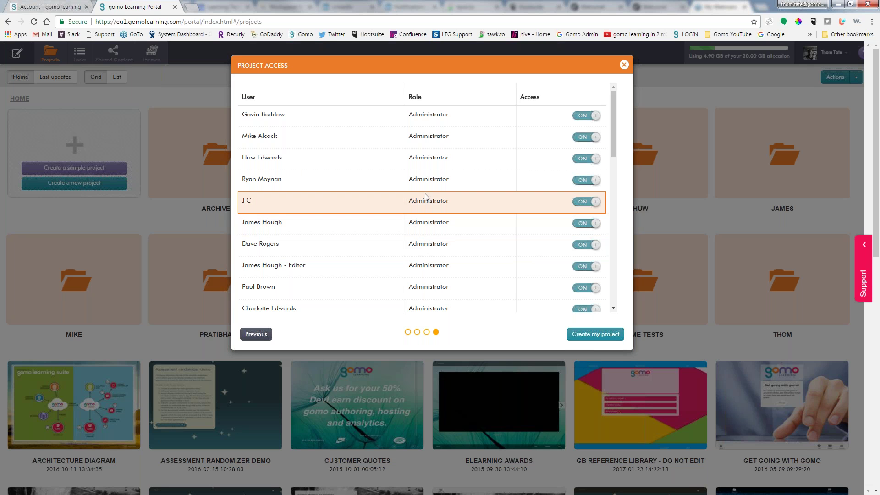
scroll(501, 222, down, 3)
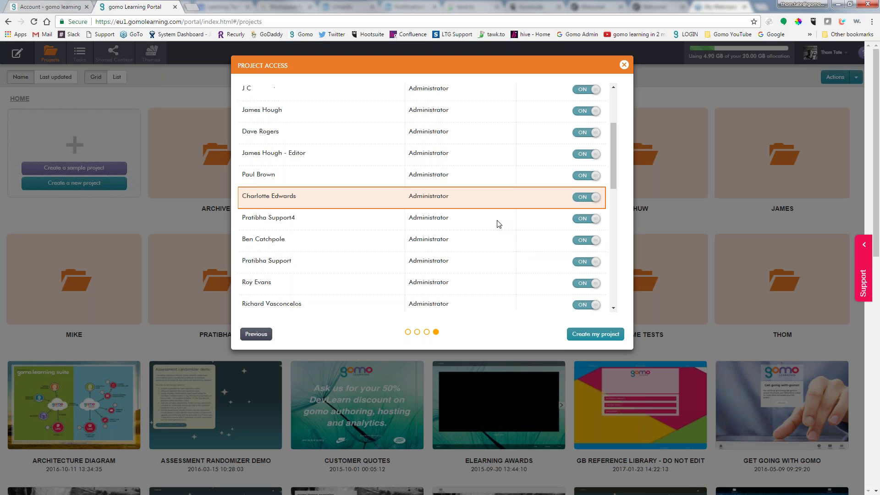
scroll(499, 224, down, 6)
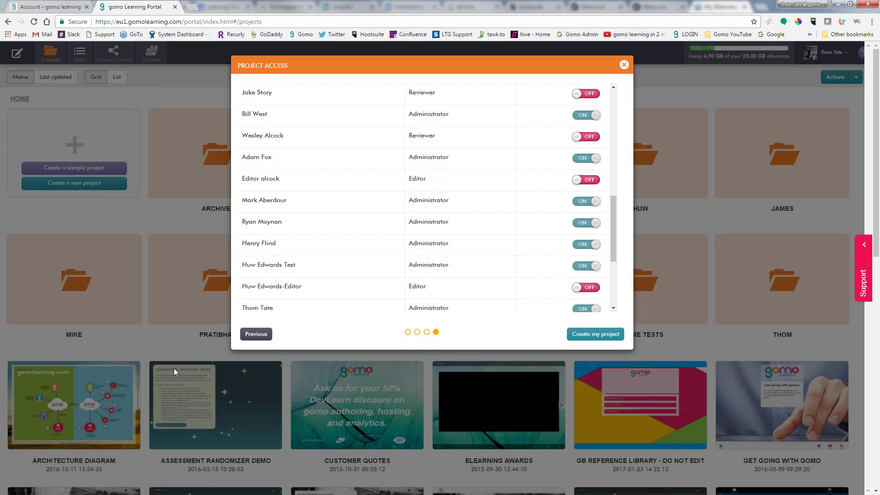
click(580, 334)
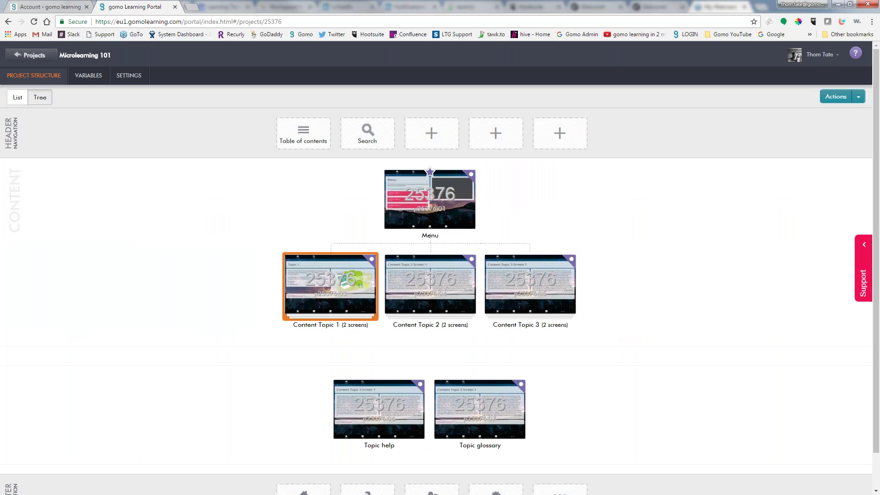
Step: Retitle Content Topic 1 as 'Microlearning-- What is it?' in its settings
right_click(331, 305)
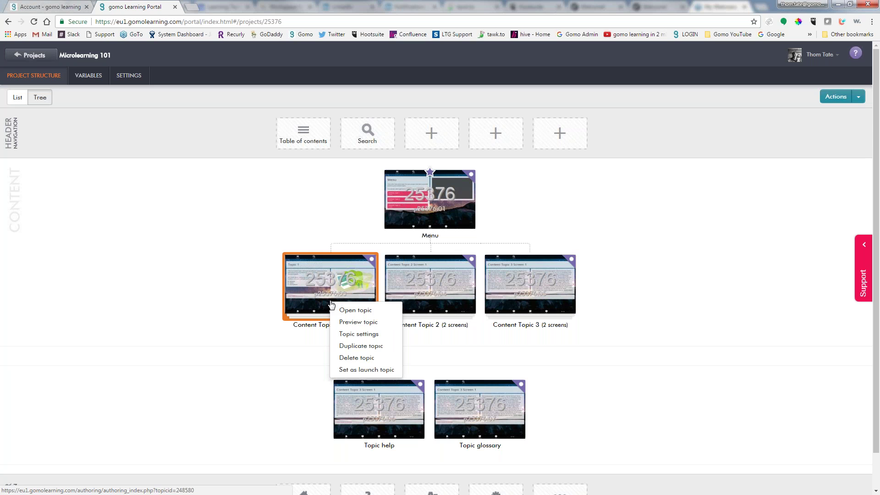
click(359, 334)
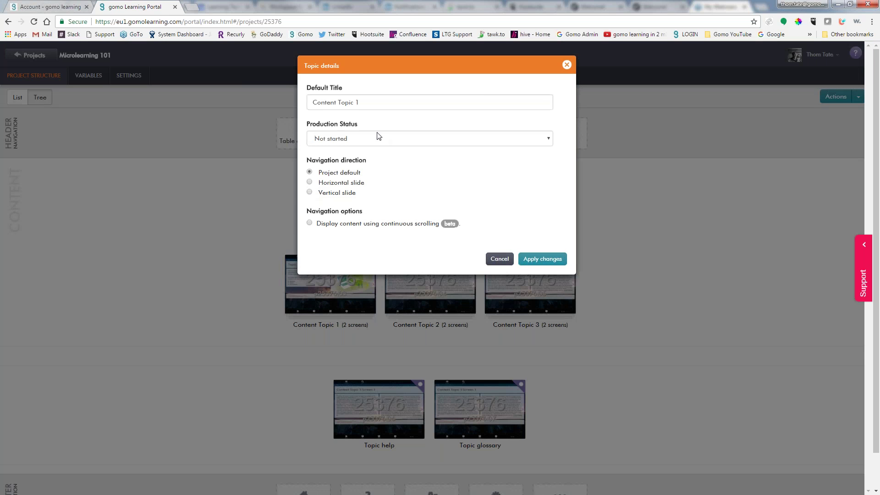
drag(381, 103, 295, 102)
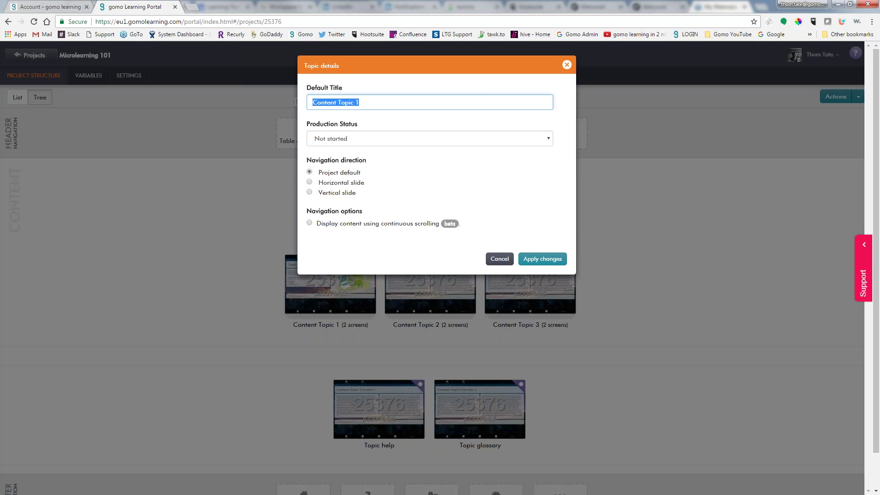
text(Microlearning-- What )
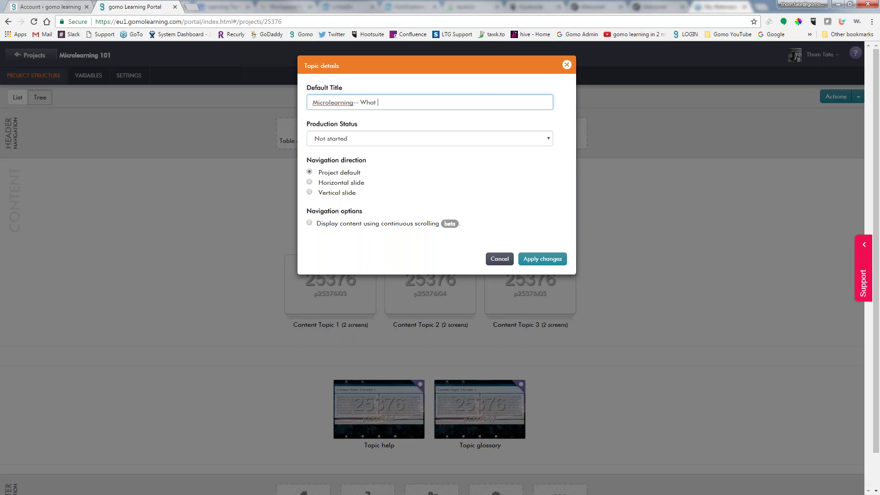
text(is it?)
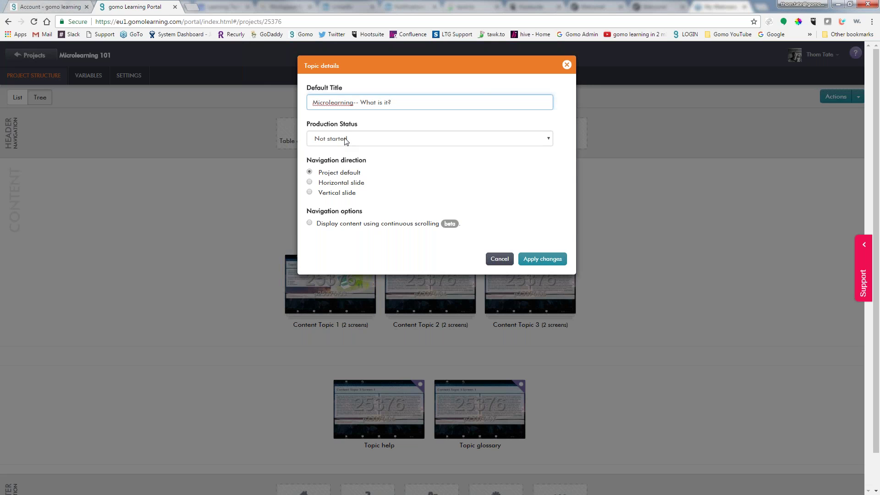
Step: Set the topic's production status to In development and apply the changes
click(344, 140)
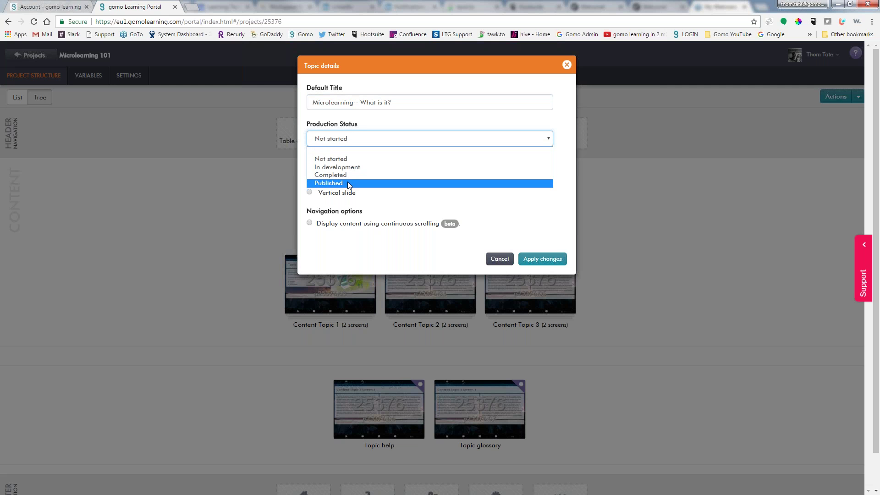
key(Up)
key(Up)
key(Return)
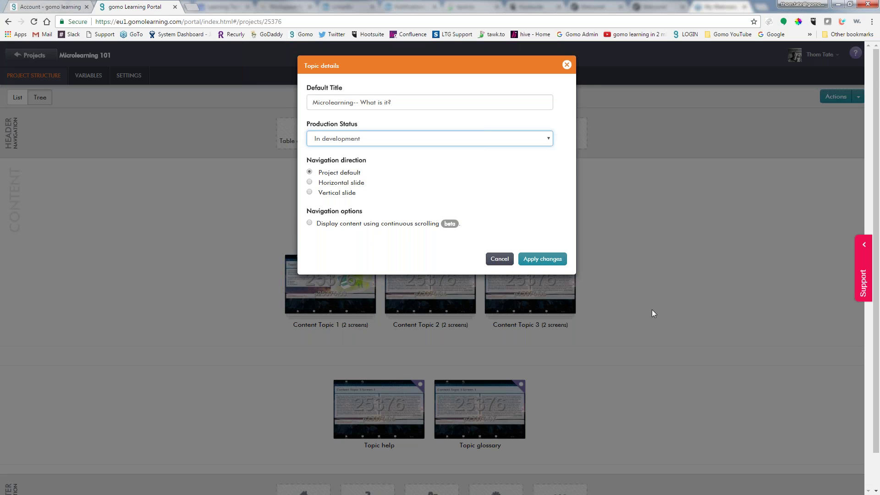
scroll(653, 313, down, 1)
scroll(653, 313, down, 4)
scroll(652, 313, up, 5)
click(543, 258)
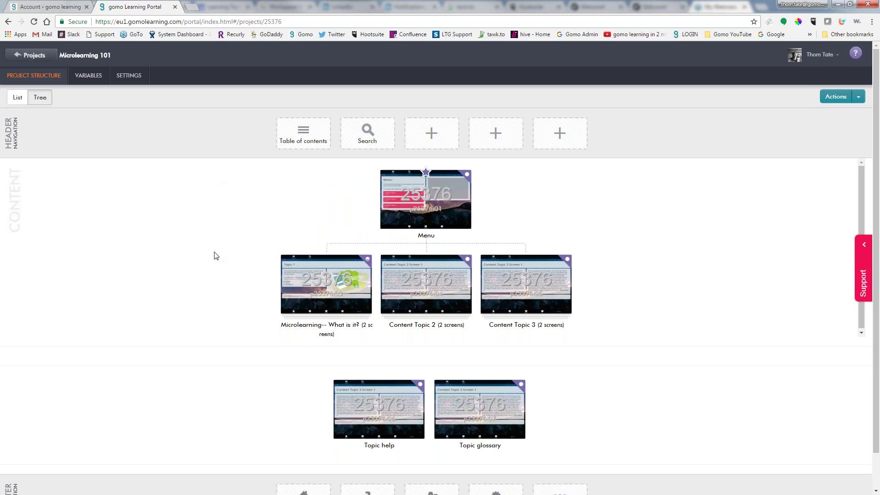
Step: Remove the Progress bar from the footer, add it to a header slot, then show the list view
scroll(216, 256, down, 1)
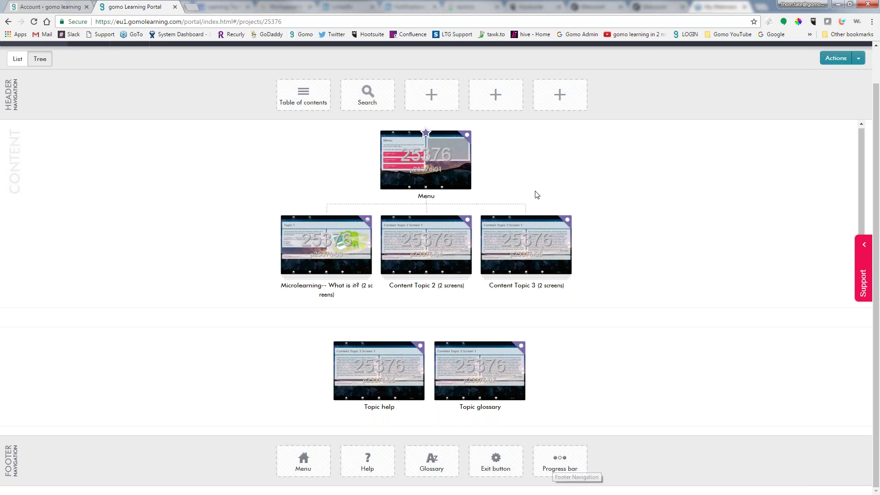
click(559, 461)
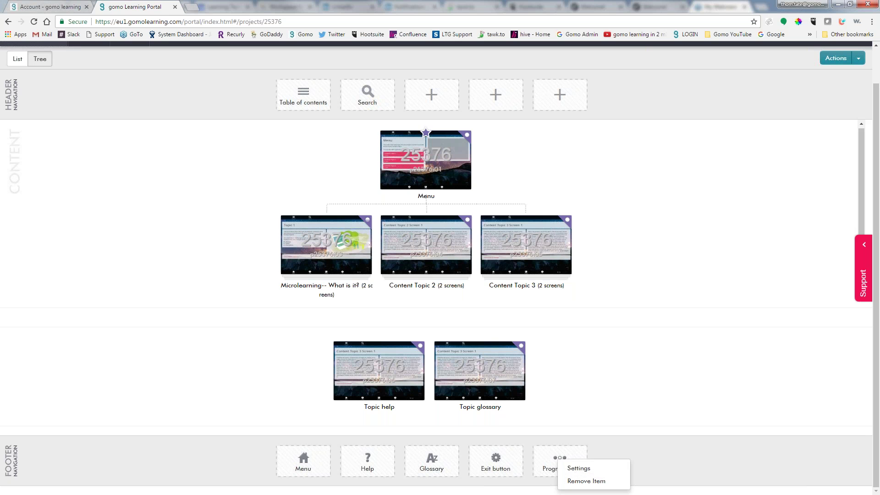
click(586, 481)
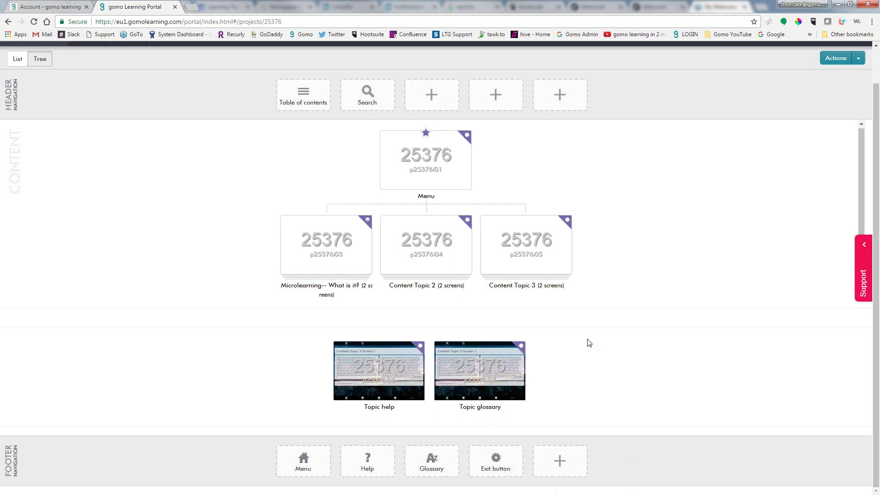
click(558, 96)
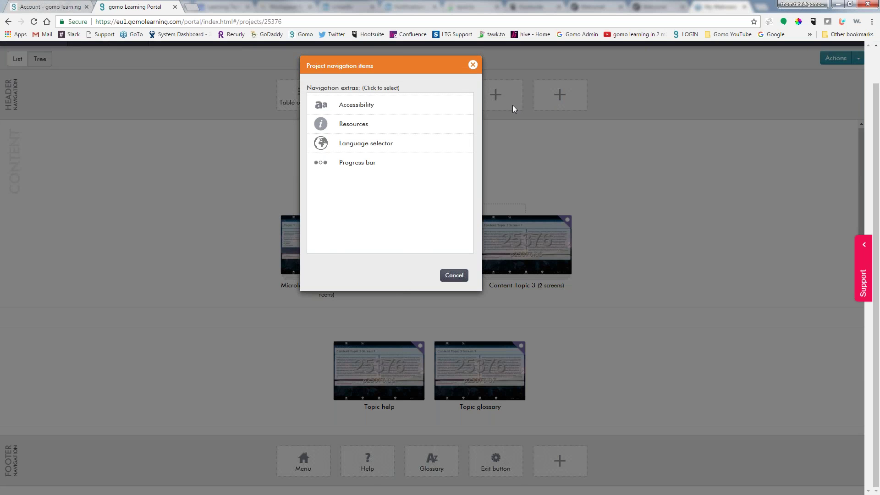
click(362, 163)
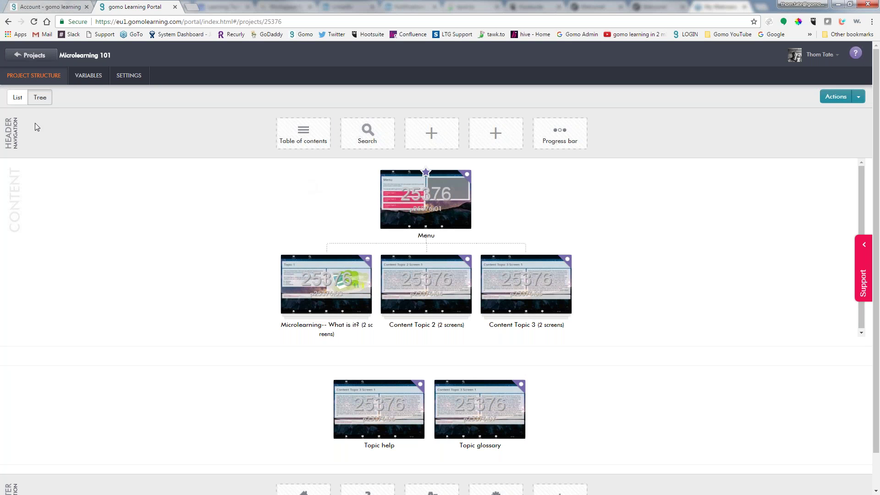
click(19, 99)
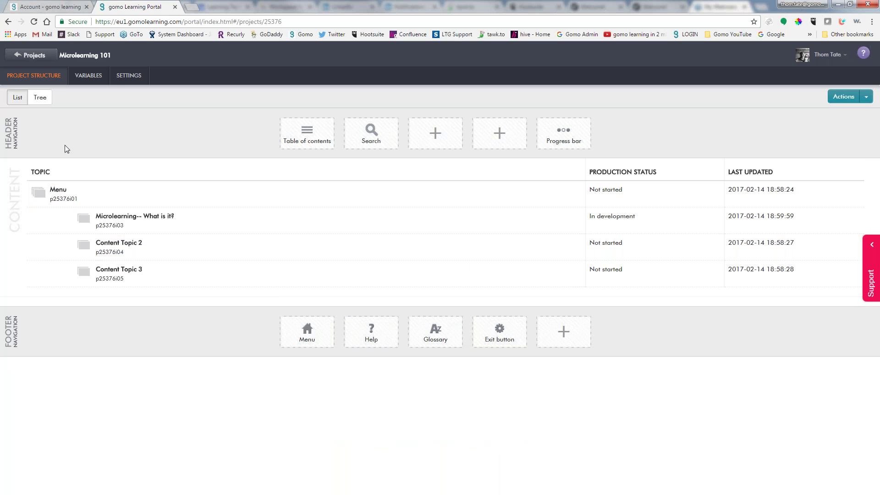
click(40, 100)
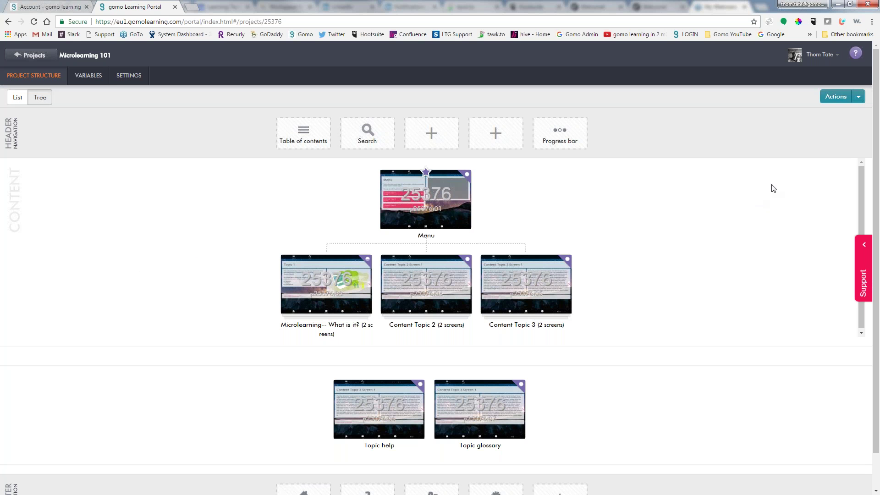
Step: Switch the Share project link to active so it gets a QR code
click(859, 98)
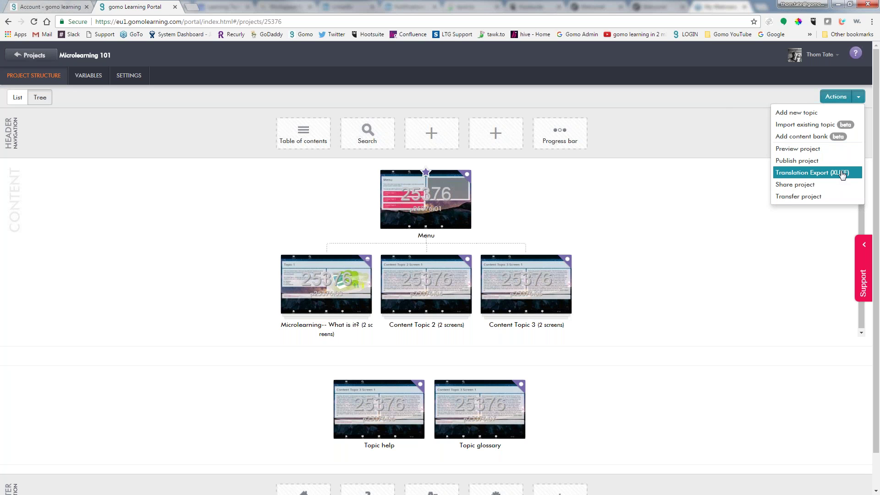
click(808, 188)
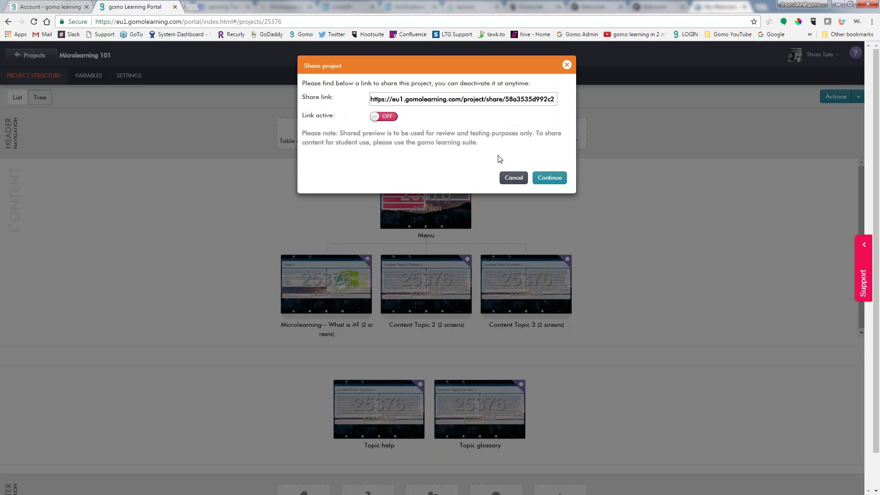
click(395, 116)
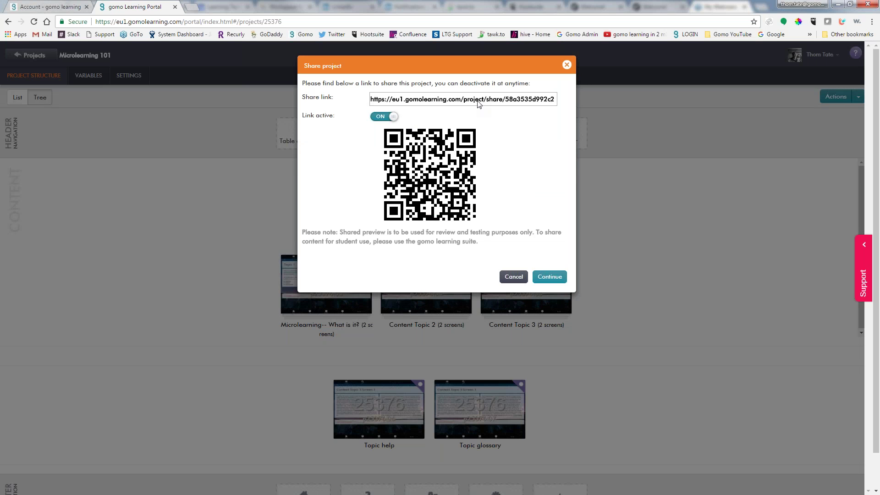
click(552, 277)
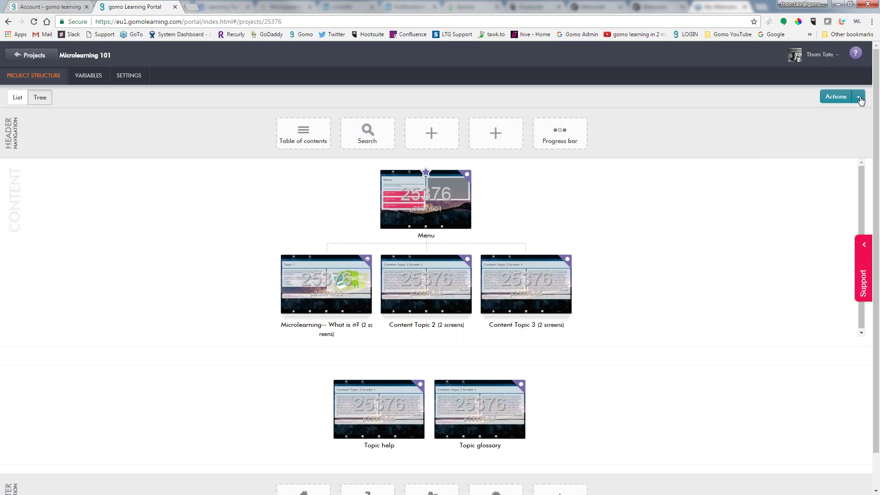
click(858, 98)
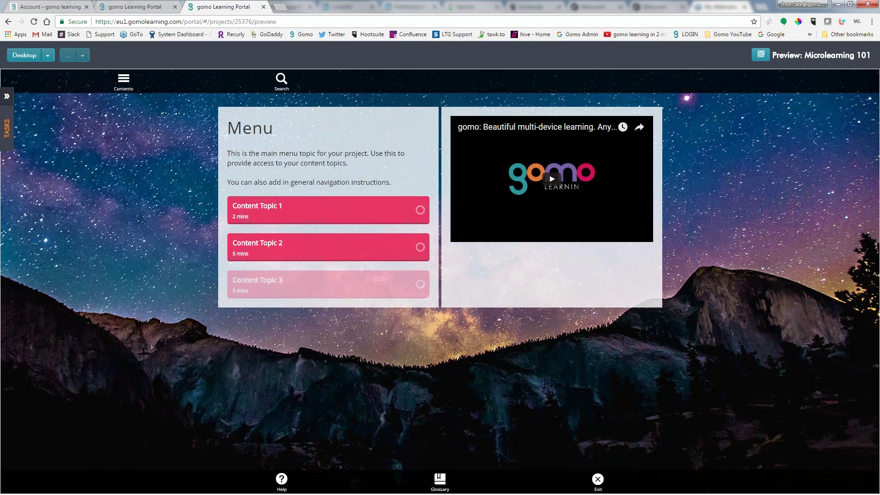
click(49, 56)
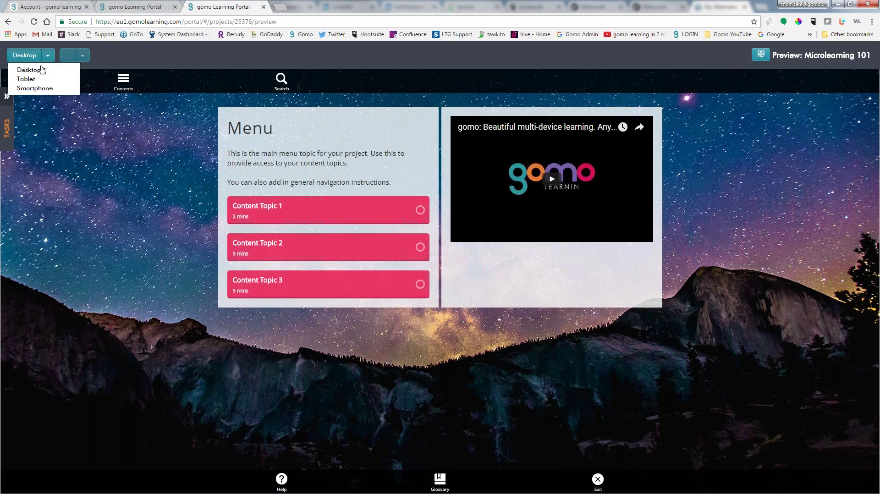
click(36, 80)
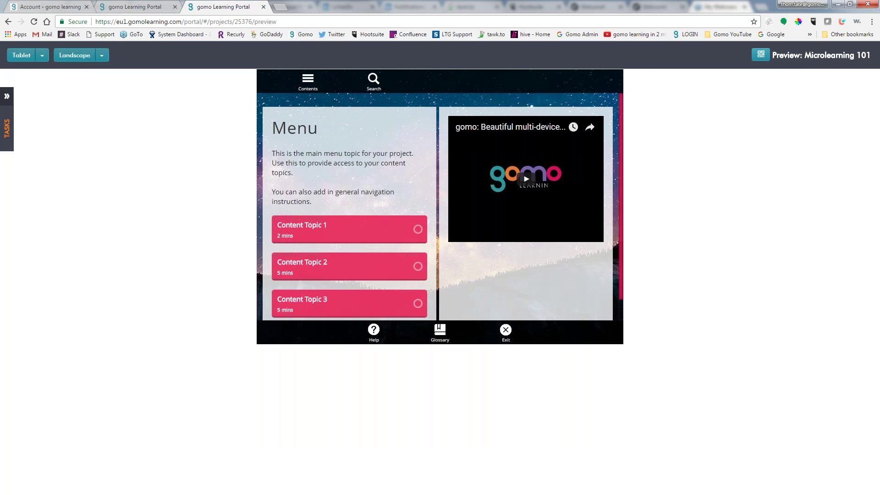
click(43, 55)
click(36, 88)
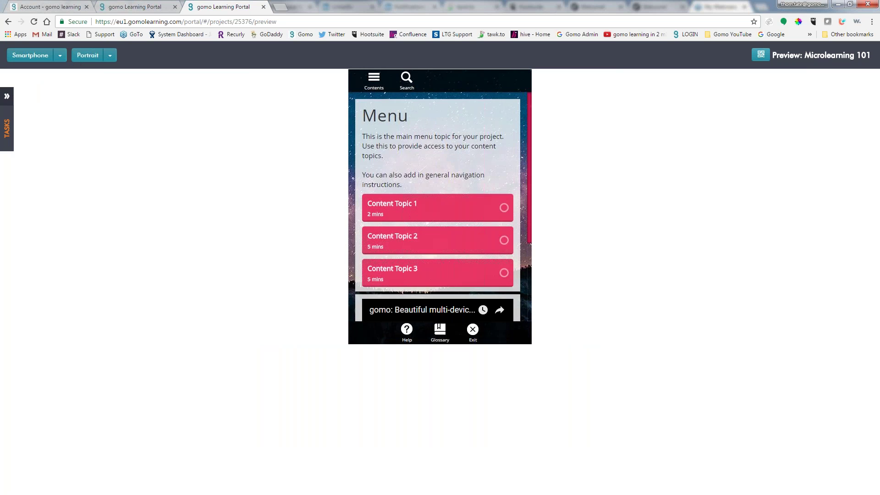
scroll(437, 223, down, 3)
scroll(436, 222, up, 3)
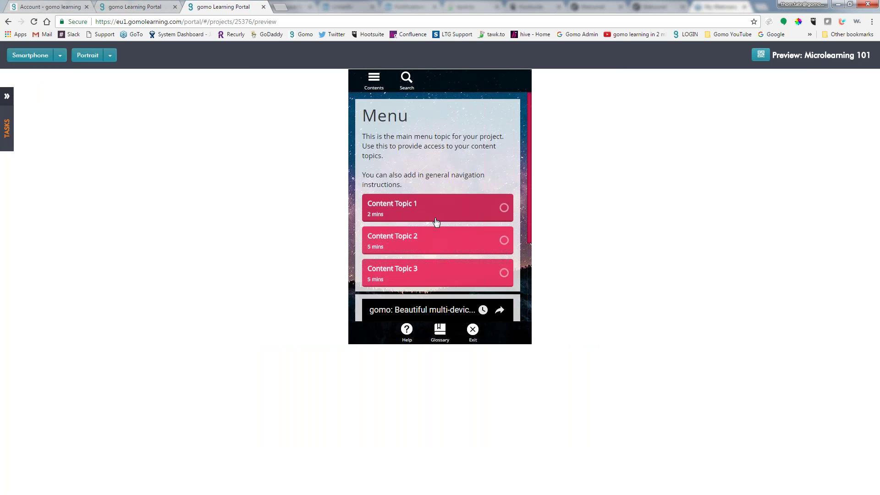
click(110, 55)
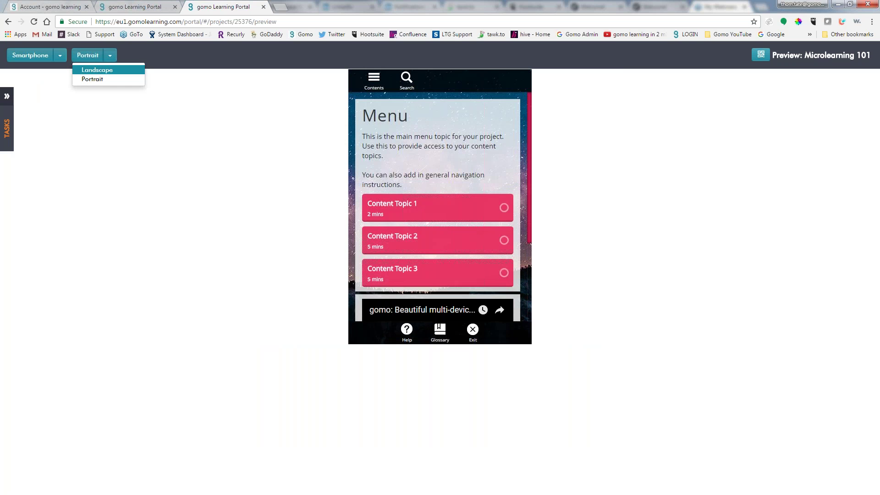
click(97, 69)
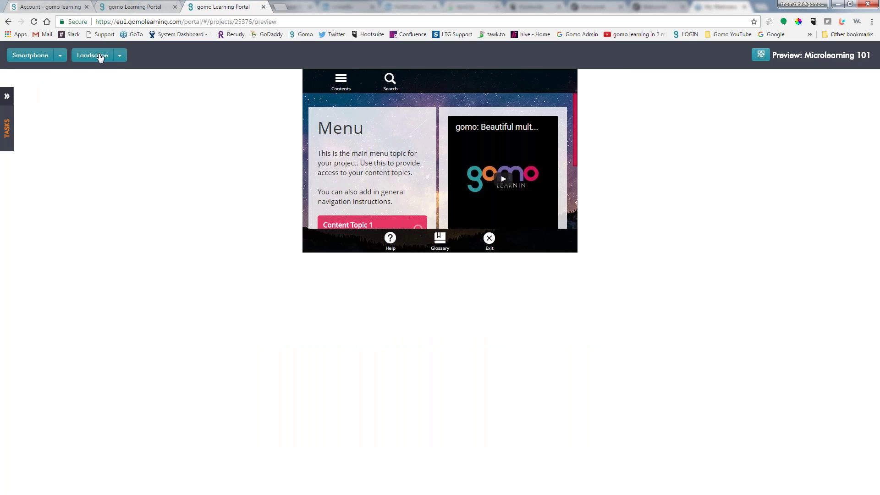
click(65, 55)
click(22, 78)
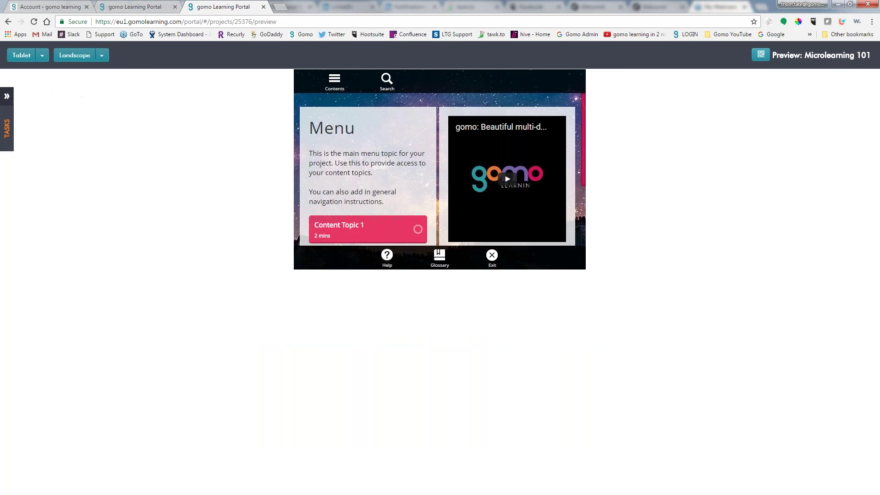
click(42, 56)
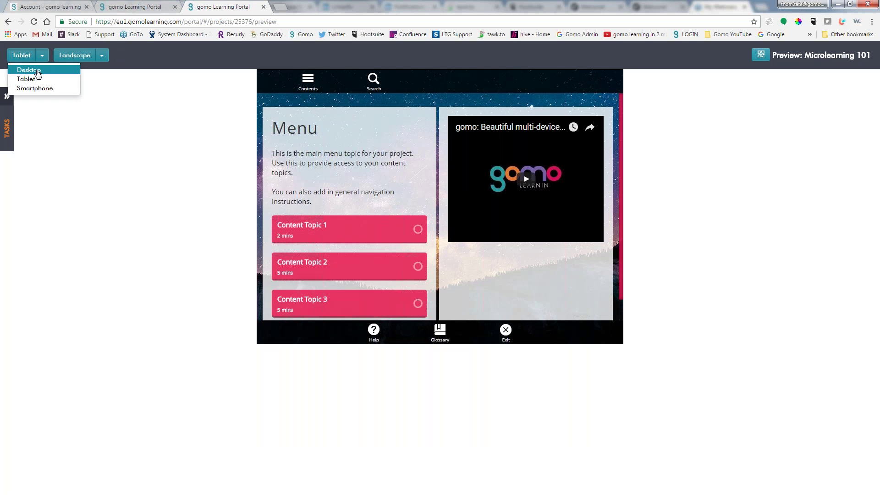
click(22, 69)
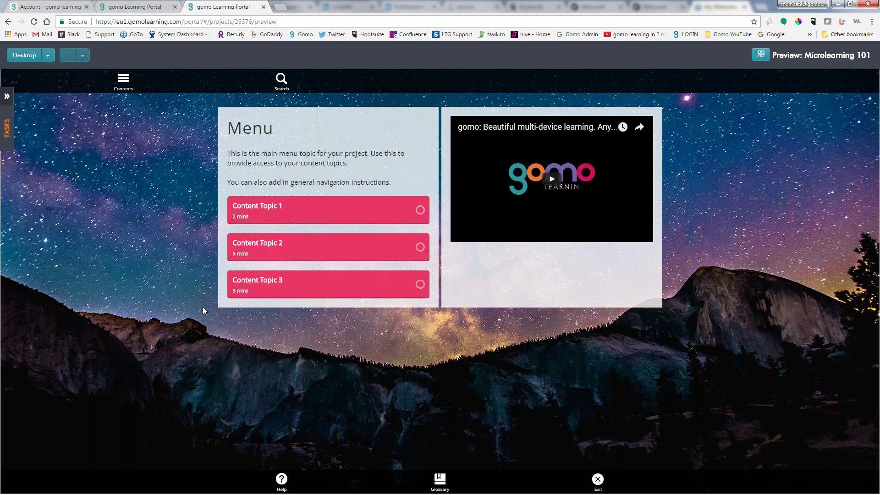